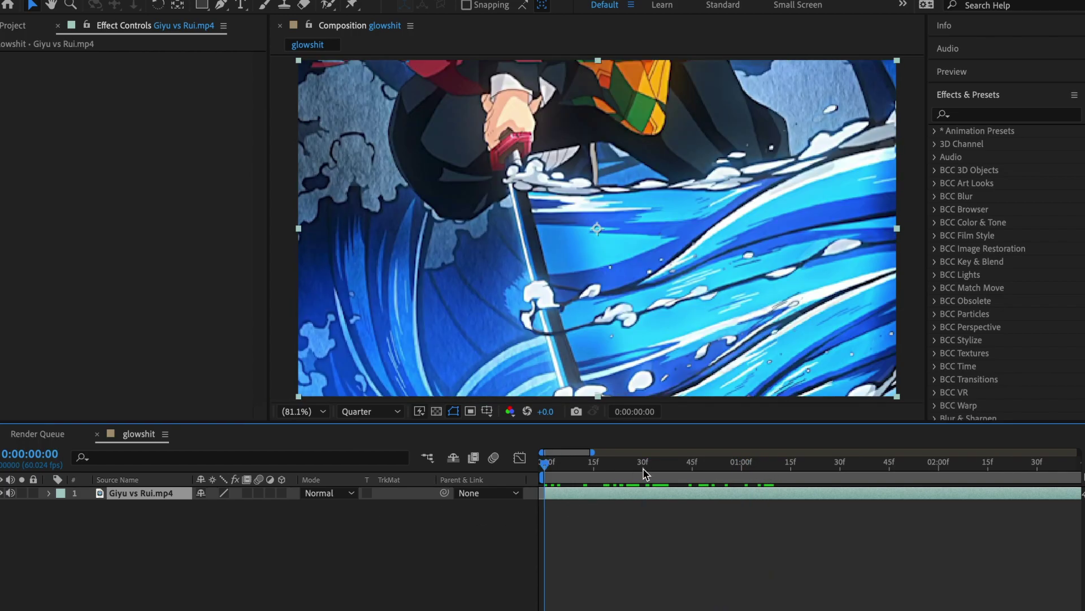
Trim the Giyu vs Rui clip at frame 35 by splitting it and deleting the rest.
drag(644, 473, 704, 472)
key(ctrl+shift+d)
key(Delete)
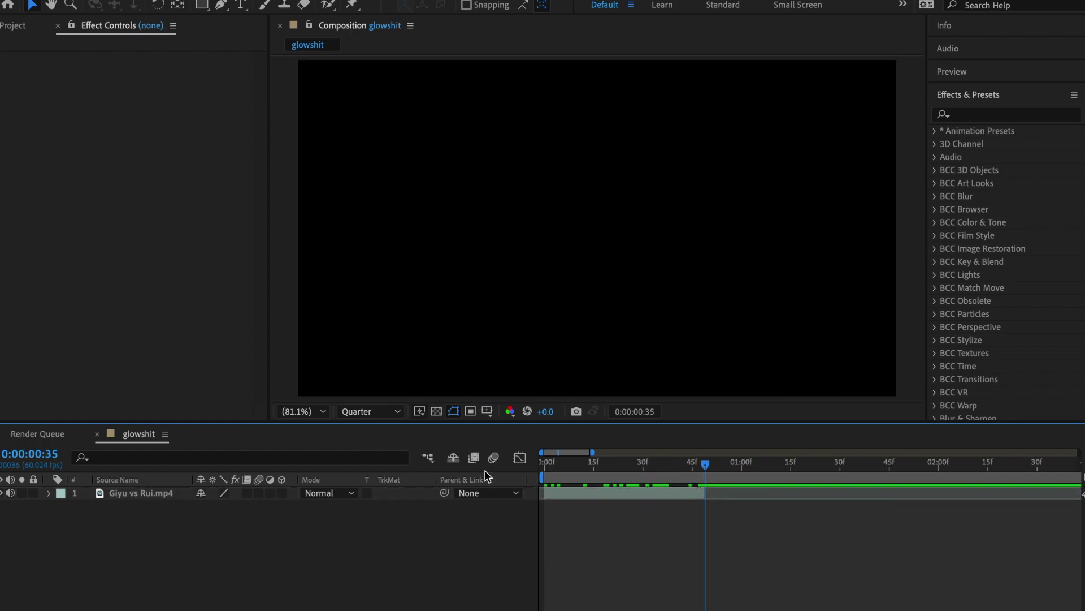
Duplicate the trimmed clip layer into two stacked copies.
key(Home)
click(639, 493)
key(ctrl+d)
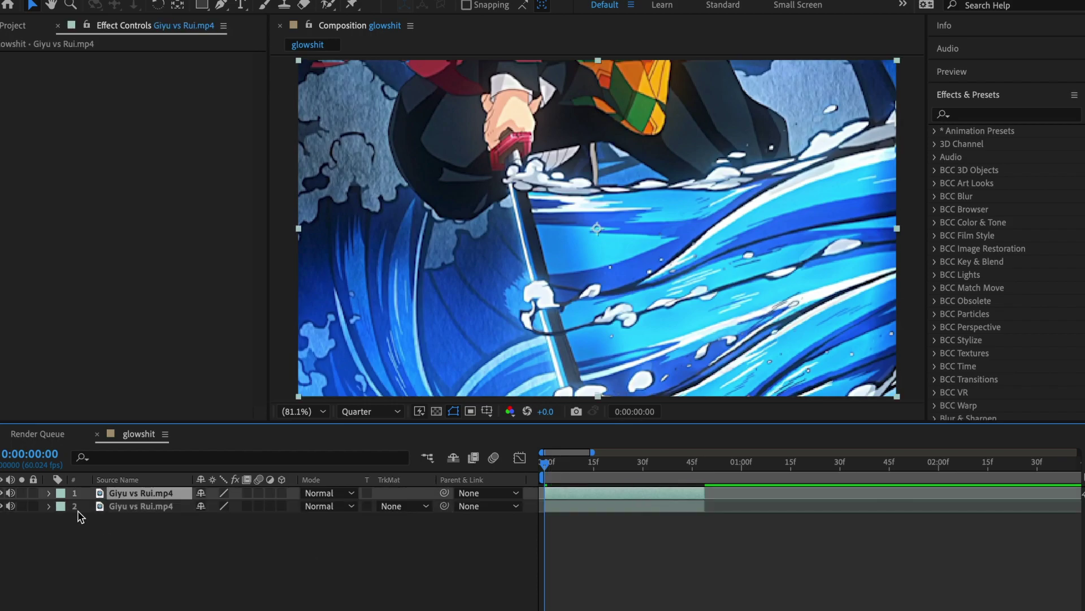
Solo the top layer and apply BCC Two Way Key to it.
click(23, 492)
click(1030, 130)
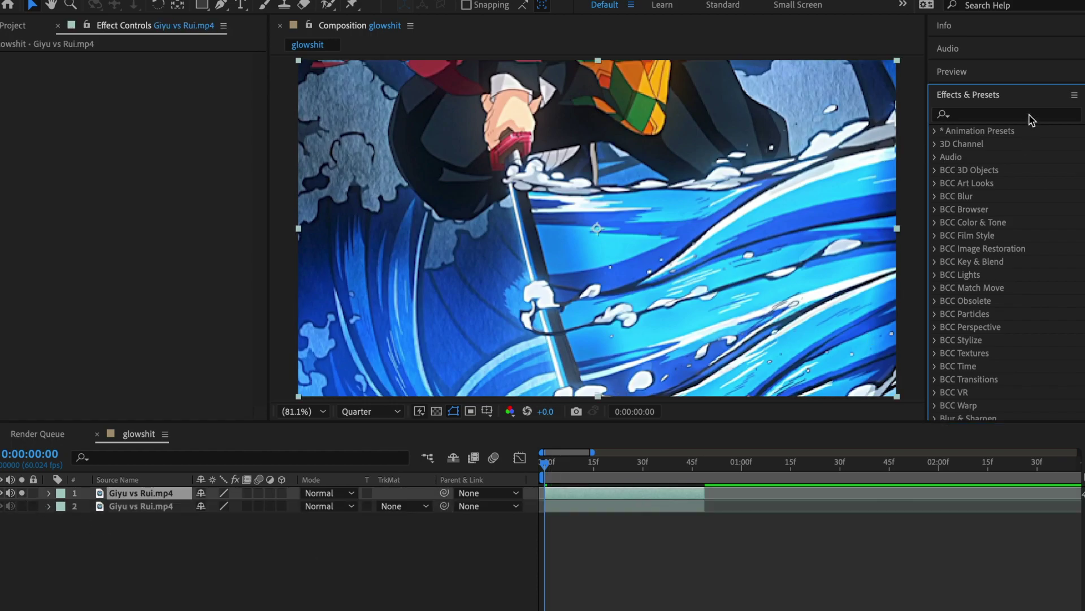
click(1030, 119)
text(two way)
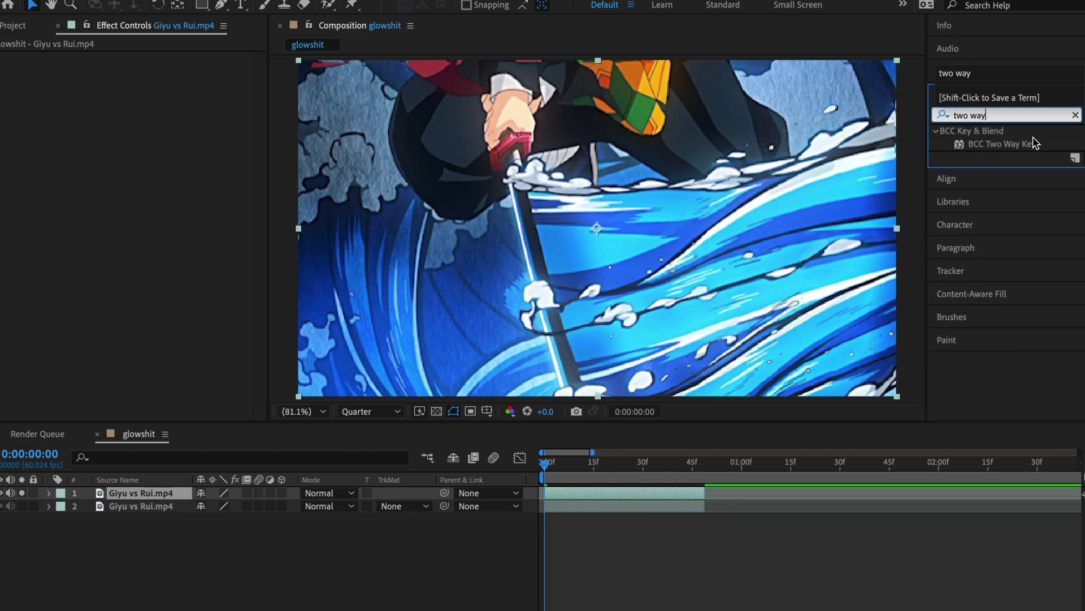
click(1010, 146)
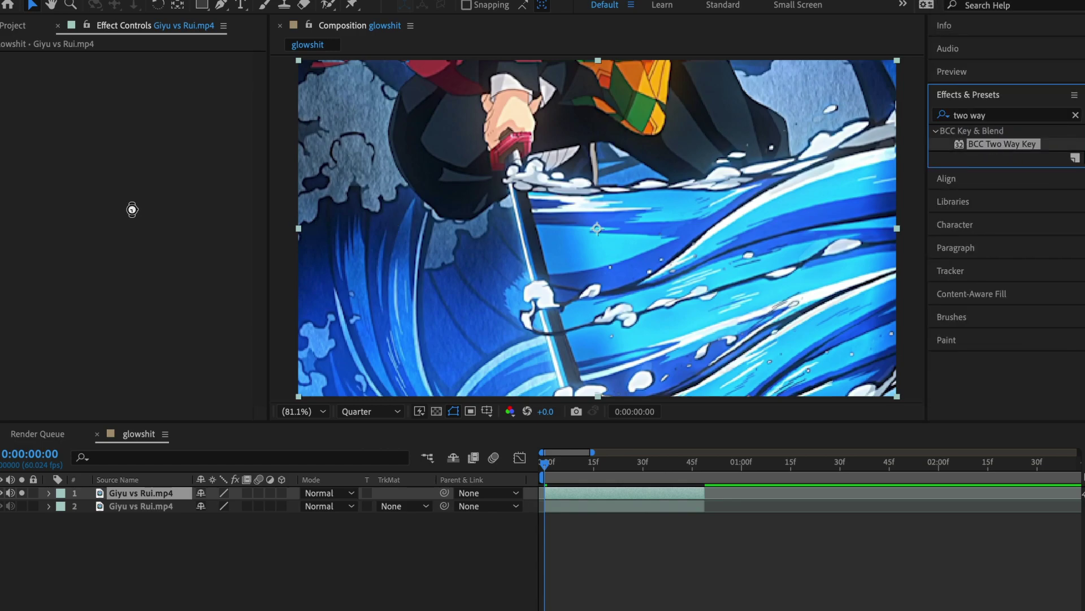
drag(132, 209, 132, 210)
click(4, 59)
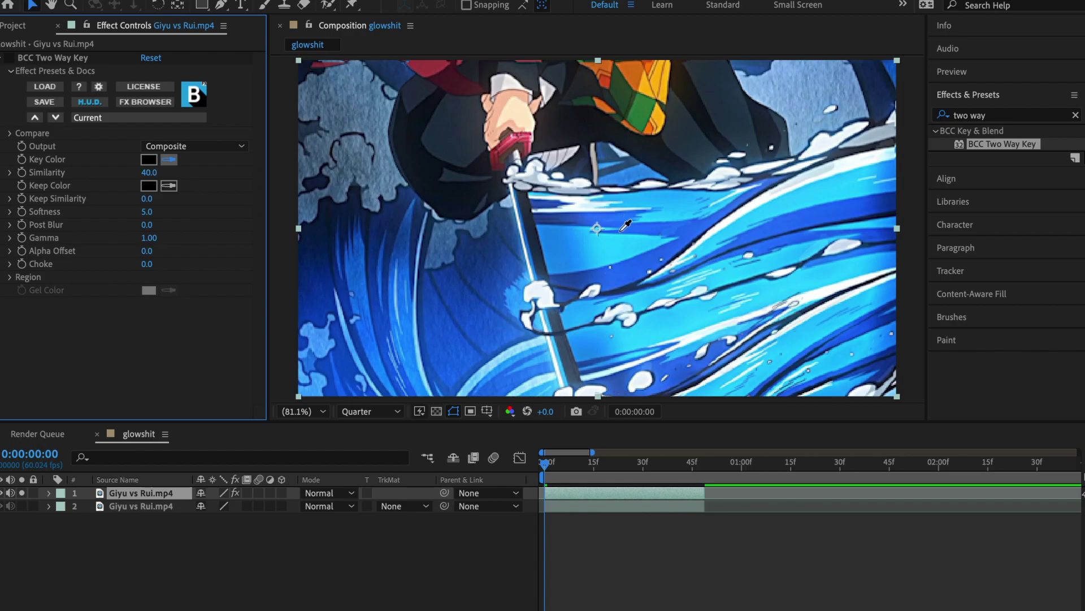
Set the key colour to white and Output to Composite - Inv Alpha.
click(585, 203)
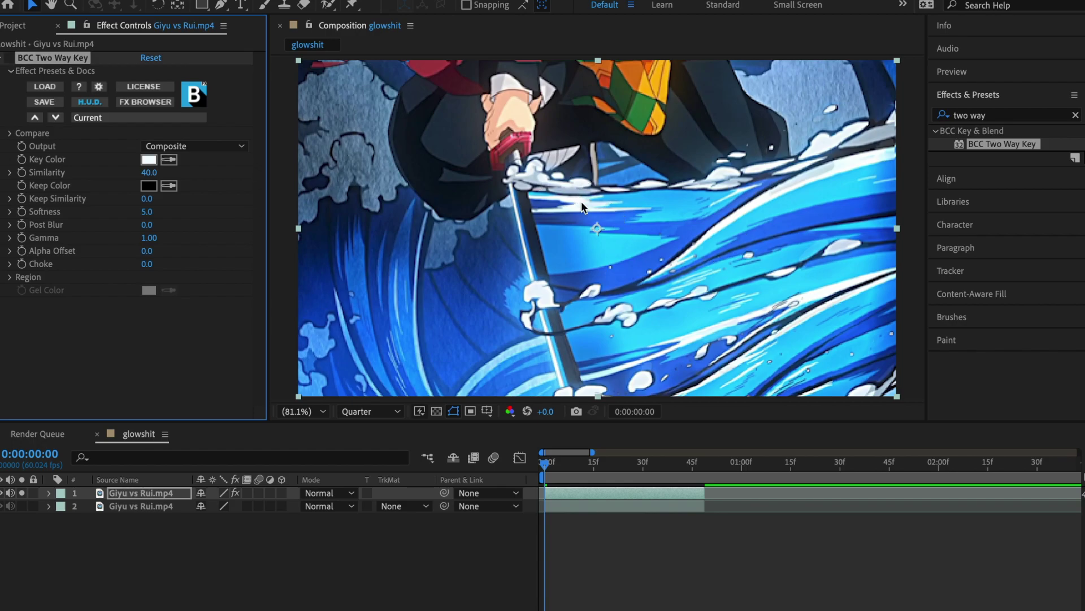
click(188, 146)
click(208, 180)
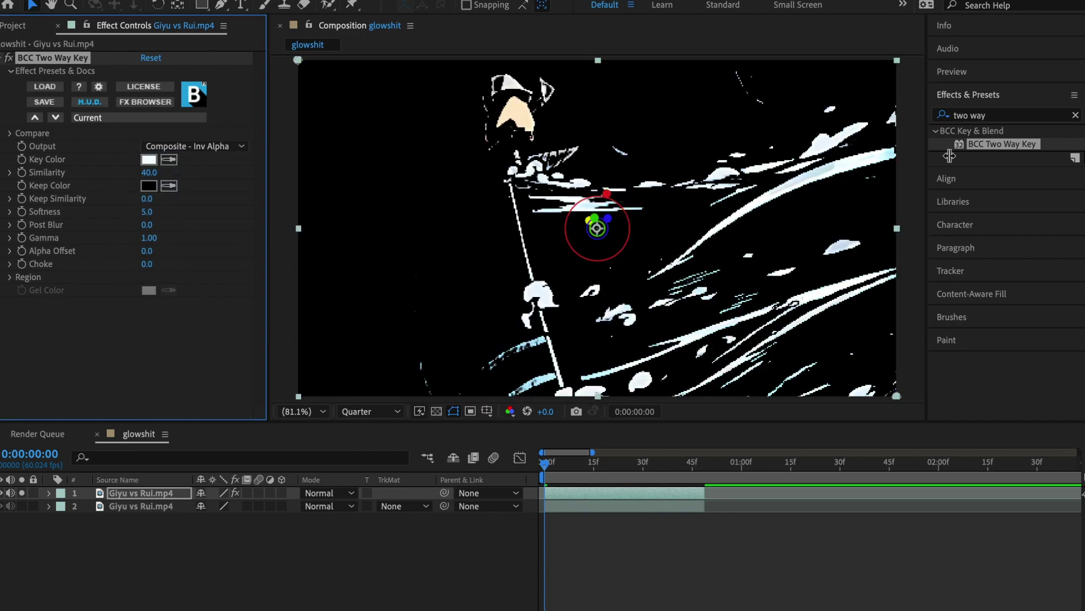
Apply Sapphire S_CloudsPsyko to the top layer with Combine set to Mult.
key(s)
click(993, 117)
text(s)
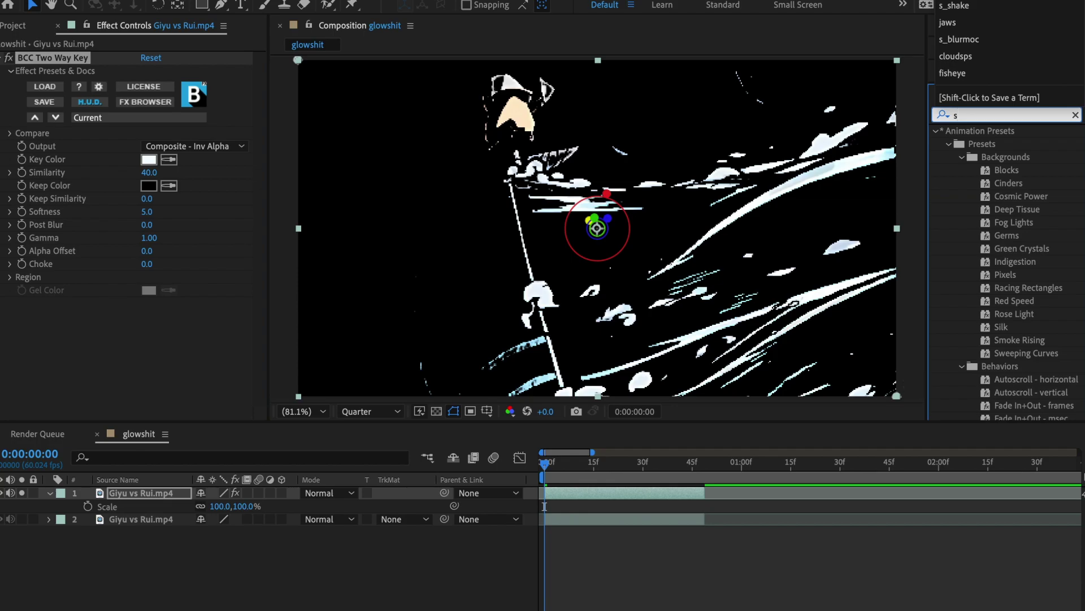
text(_cloudsps)
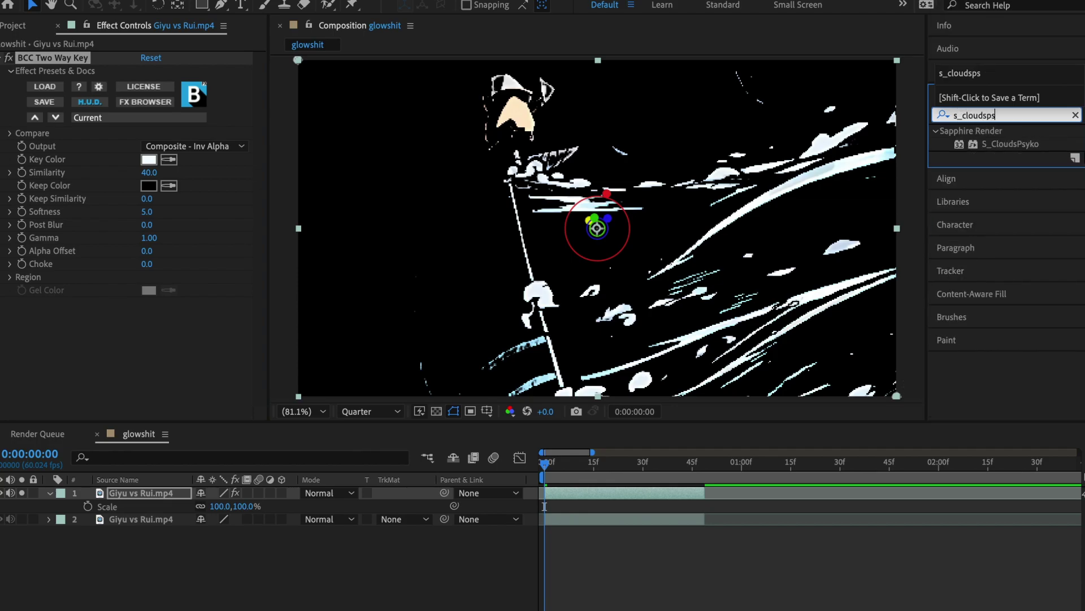
double_click(1001, 145)
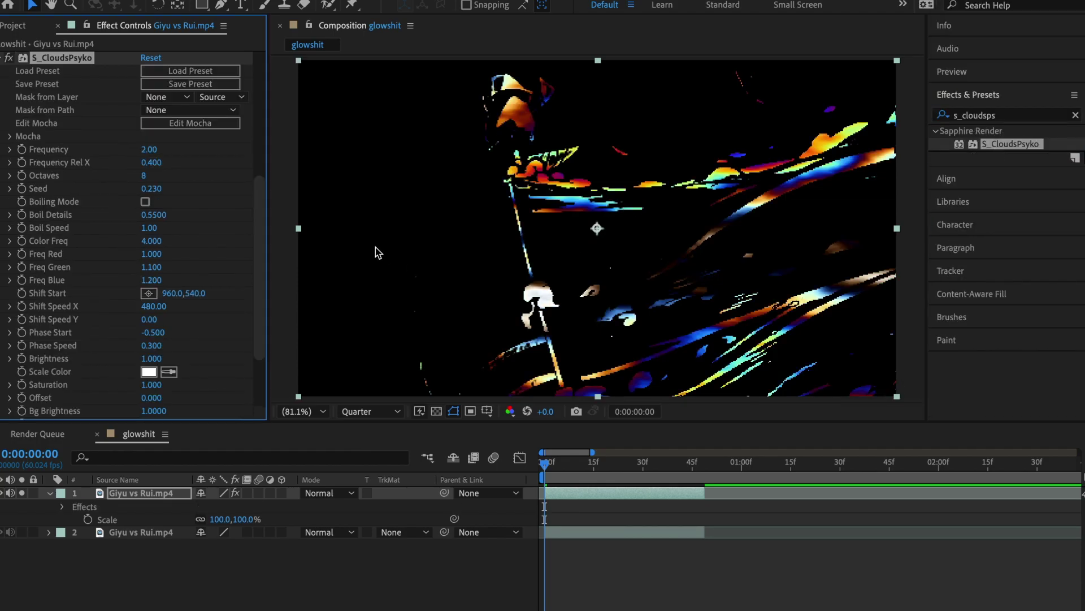
scroll(118, 274, down, 1)
scroll(119, 274, down, 4)
click(209, 334)
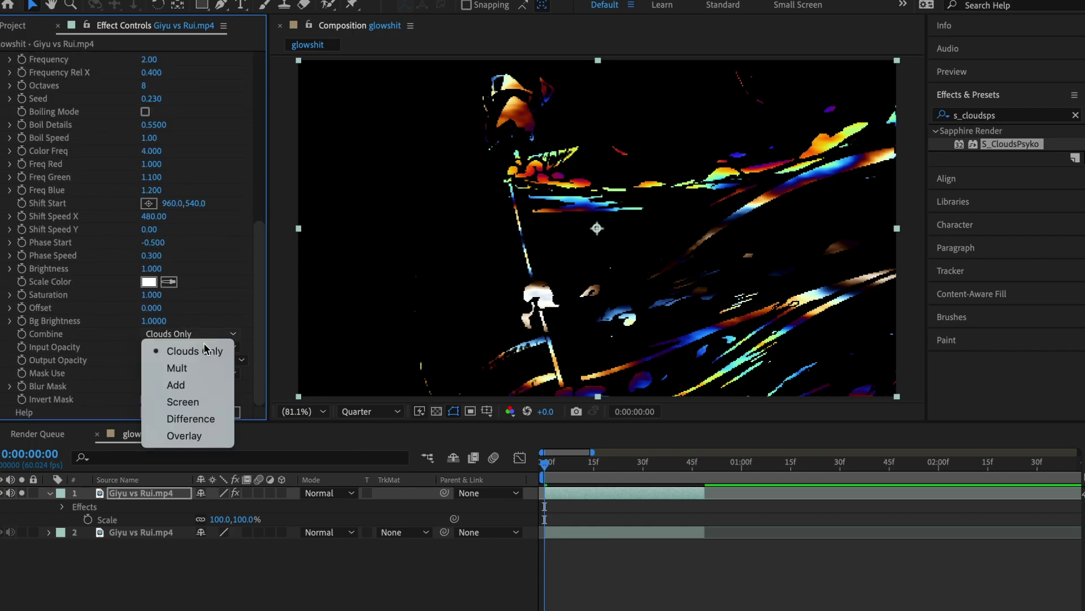
click(204, 375)
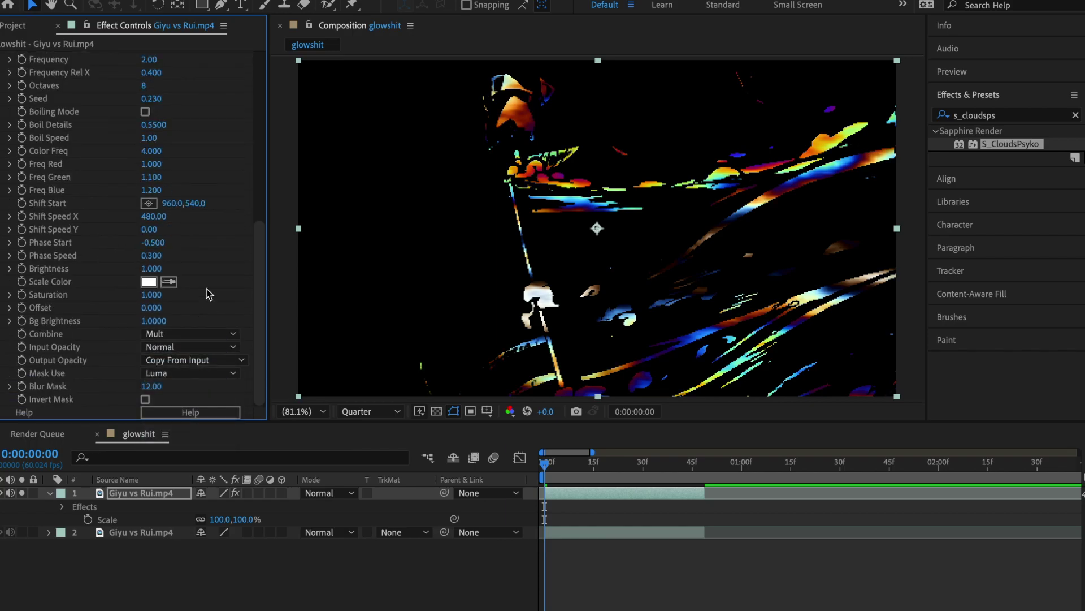
scroll(207, 293, up, 3)
scroll(206, 294, down, 3)
Apply Deep Glow with exposure 6 and lower Two Way Key Similarity to 20.
click(1009, 118)
text(d)
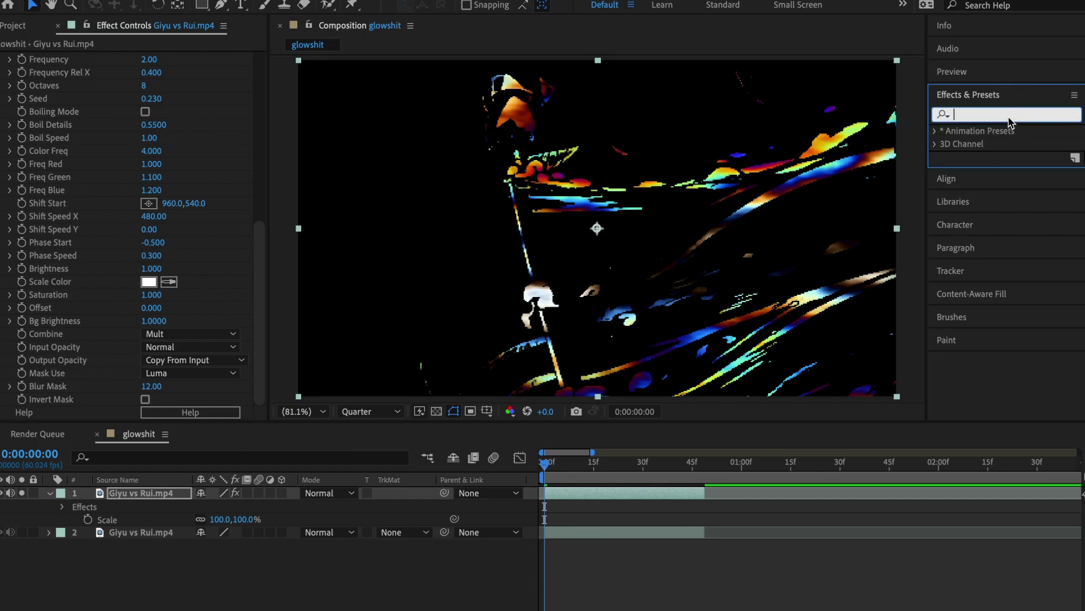
text(eep glow)
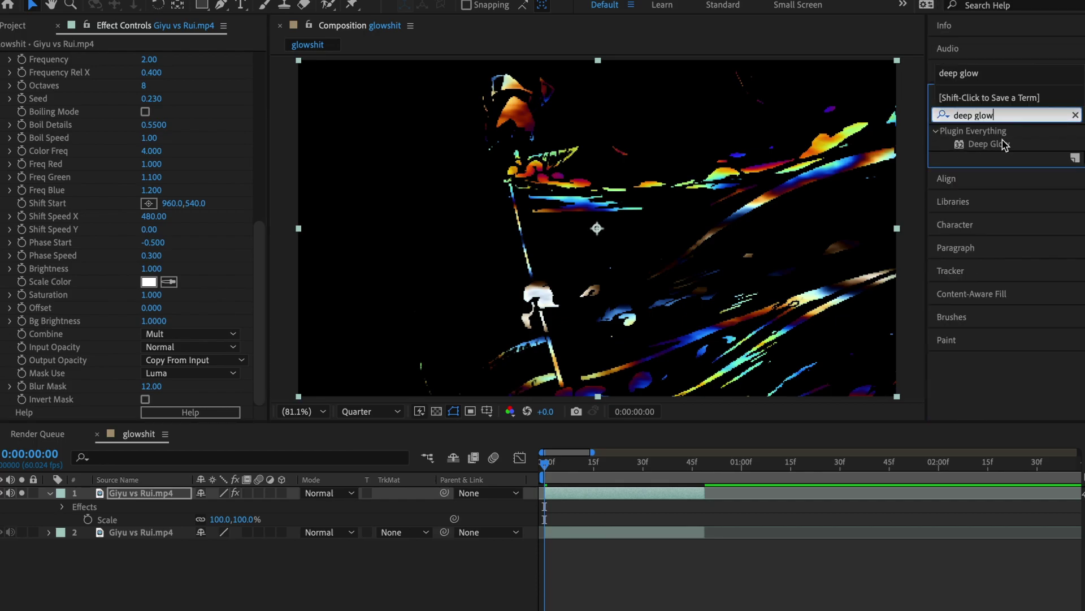
click(1003, 146)
double_click(1002, 145)
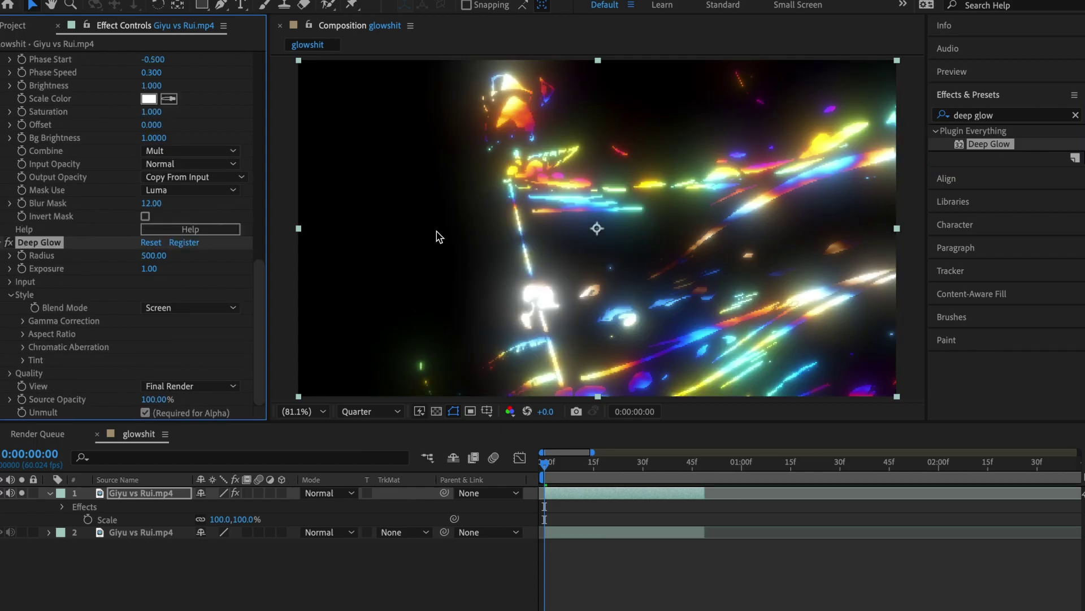
click(157, 270)
text(6)
key(Return)
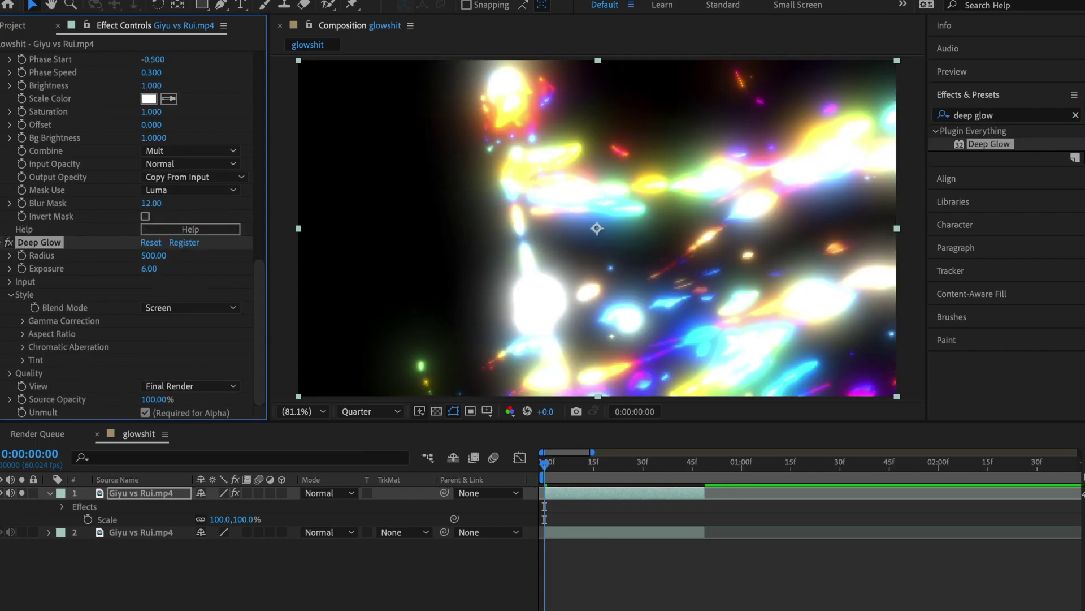
scroll(127, 237, up, 1)
scroll(127, 238, up, 5)
scroll(128, 237, up, 5)
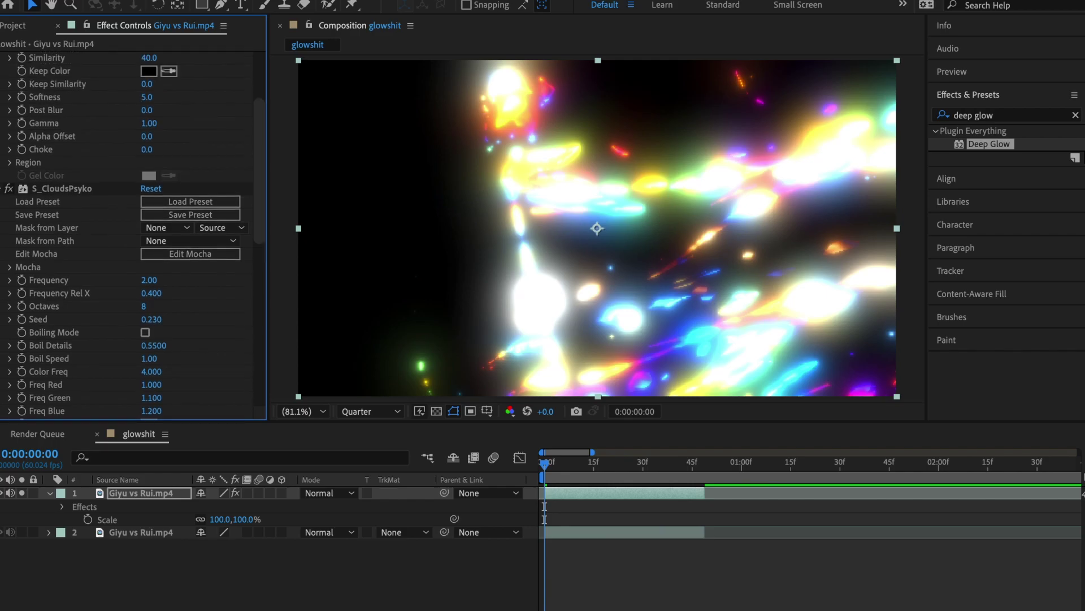
scroll(128, 237, up, 4)
drag(149, 172, 127, 172)
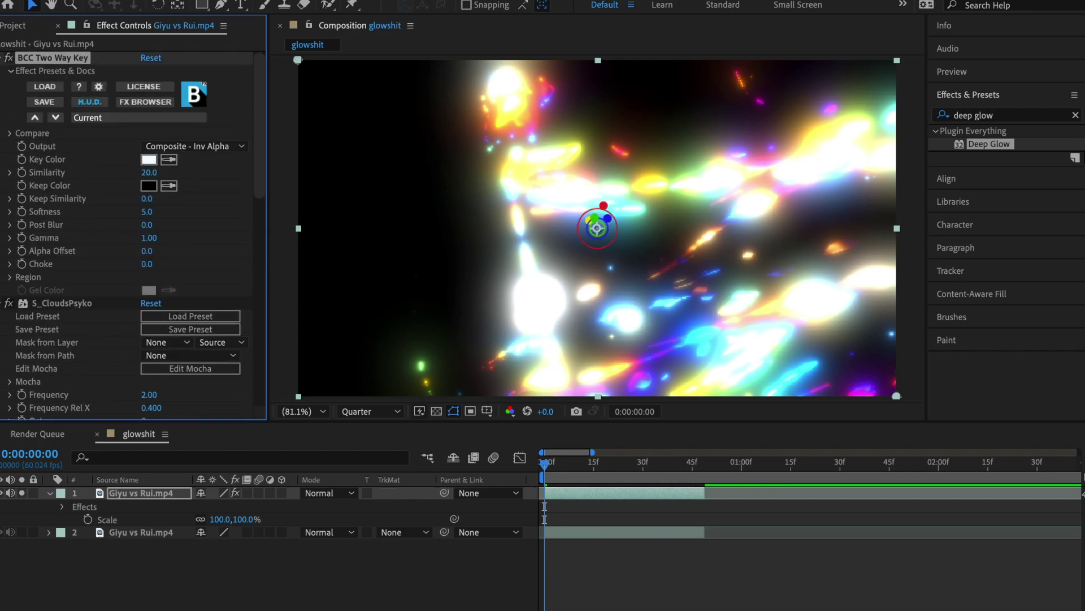
Undo the Similarity change, save, unsolo the glow layer and set its mode to Add.
key(ctrl+z)
key(ctrl+s)
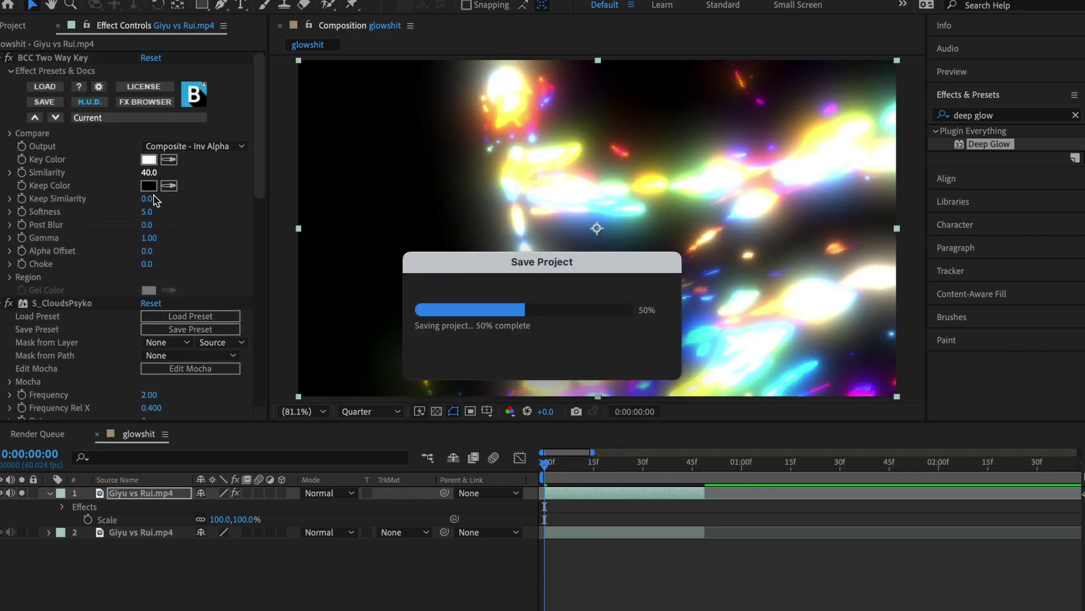
click(21, 492)
click(318, 493)
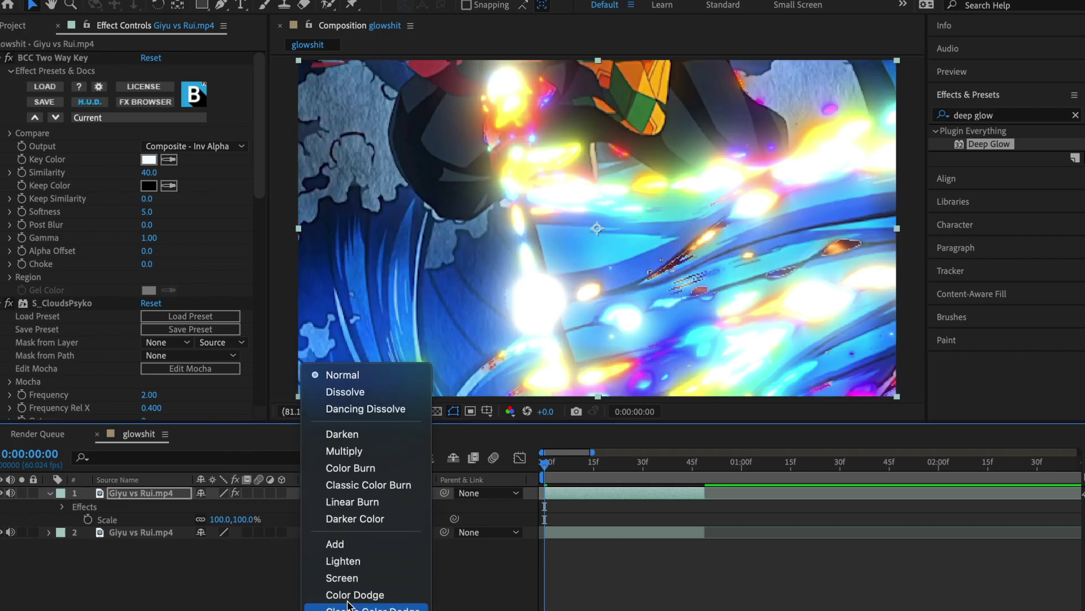
click(365, 546)
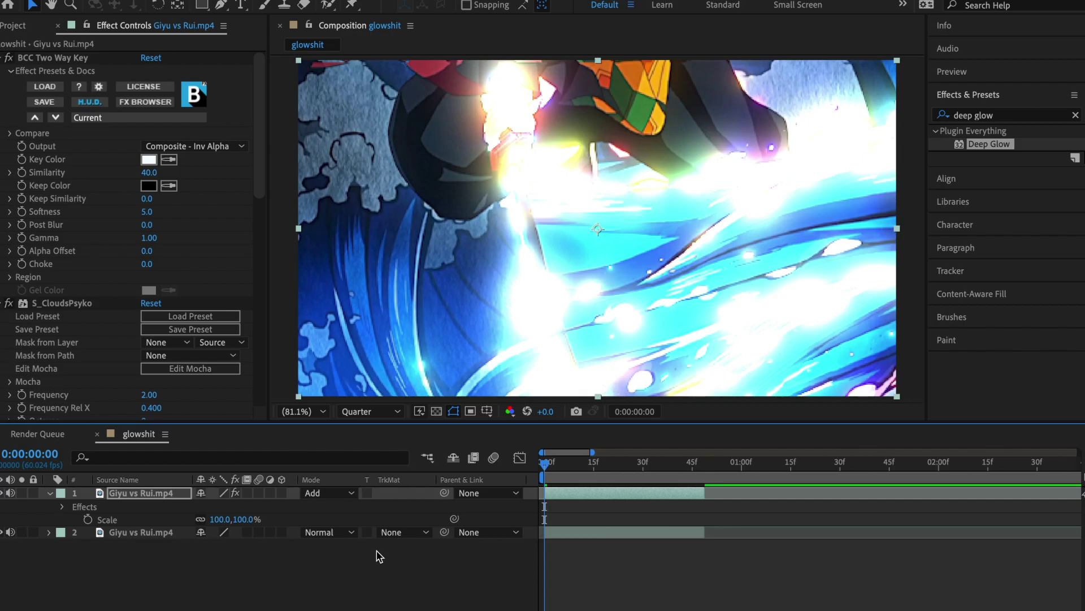
key(ctrl+z)
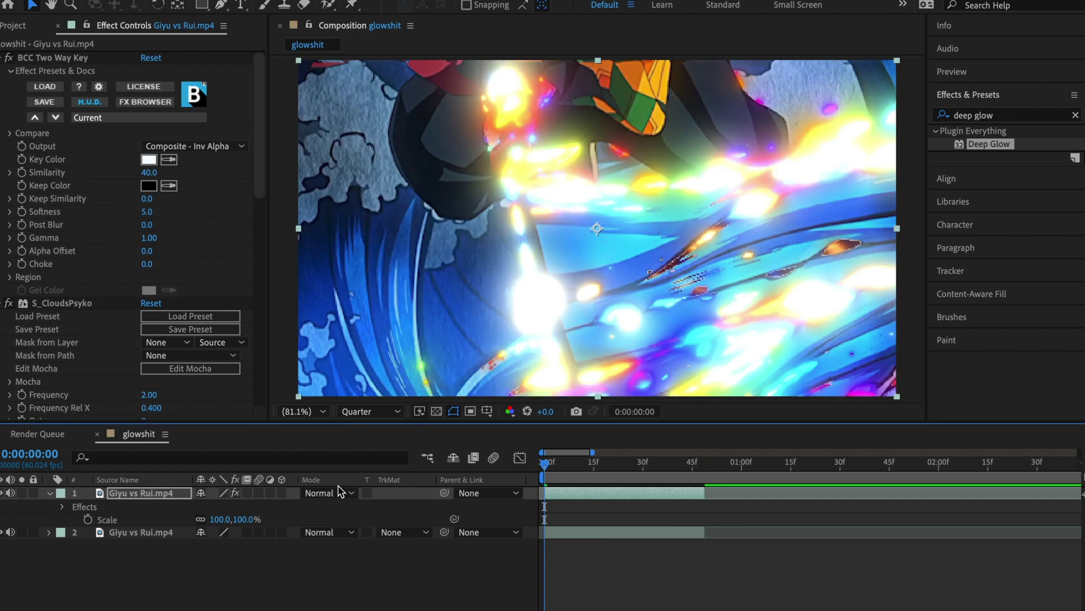
click(337, 490)
click(366, 594)
Try key Similarity values 10, 5, then settle on 10 and preview the clip.
click(149, 173)
text(10)
key(Return)
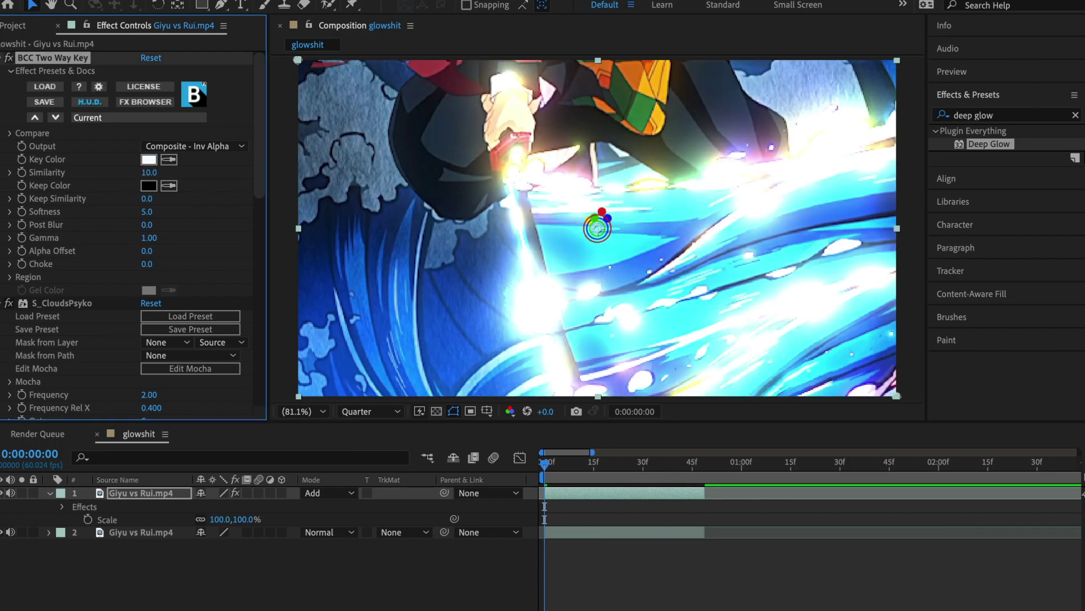
click(149, 172)
text(5)
key(Return)
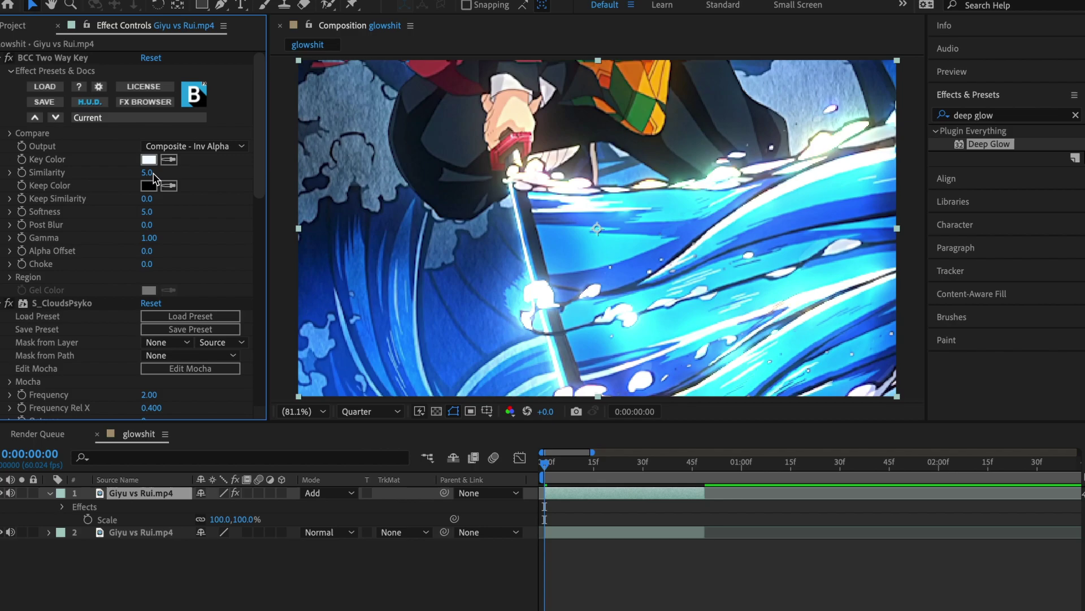
click(150, 172)
text(10)
key(Return)
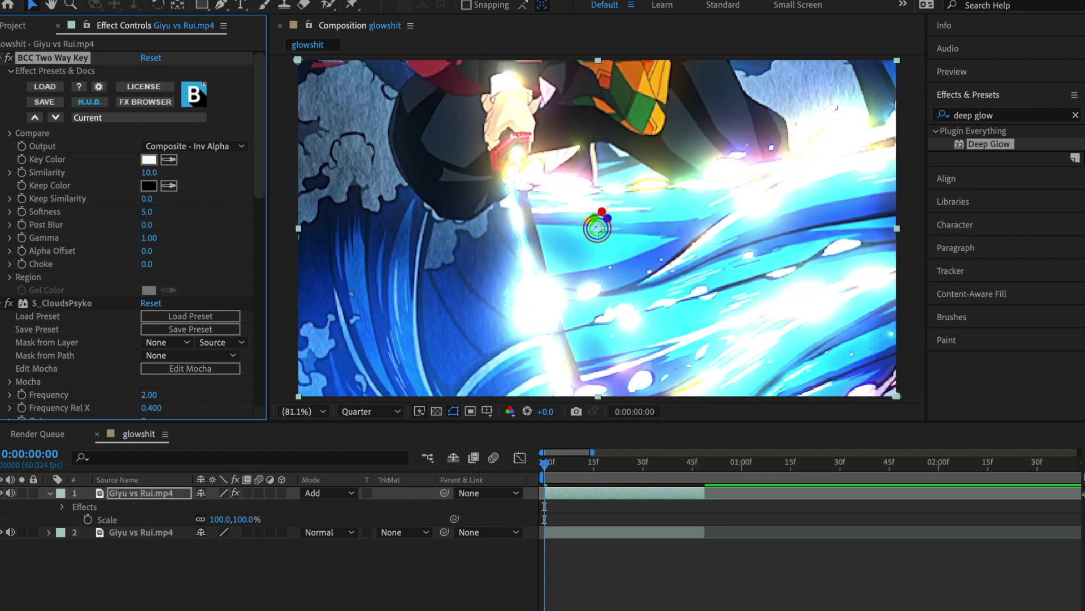
key(space)
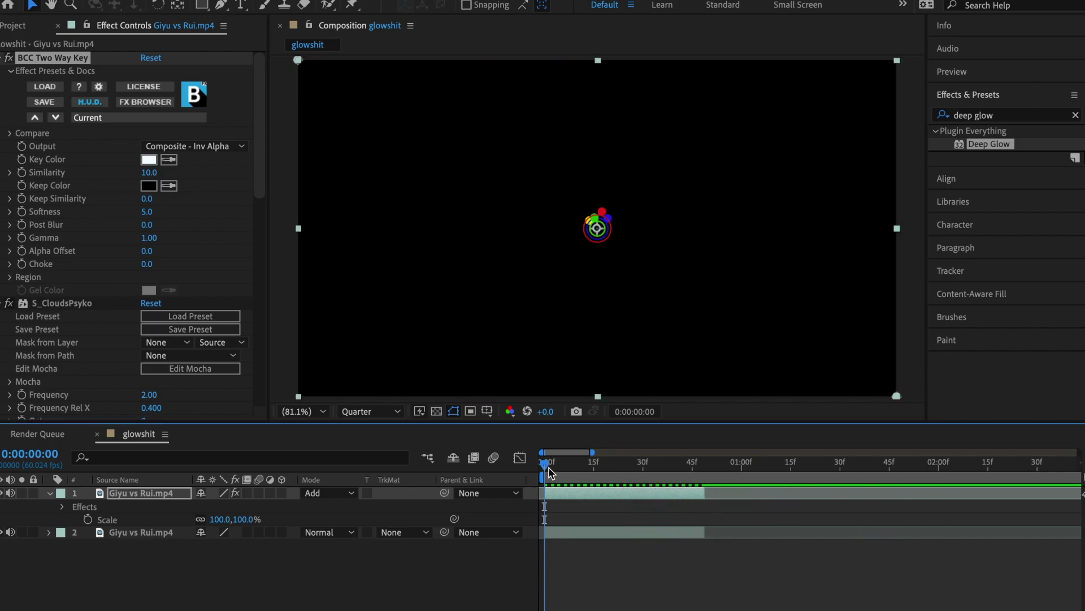
Set the glow layer's blend mode to Normal and preview the result.
click(552, 469)
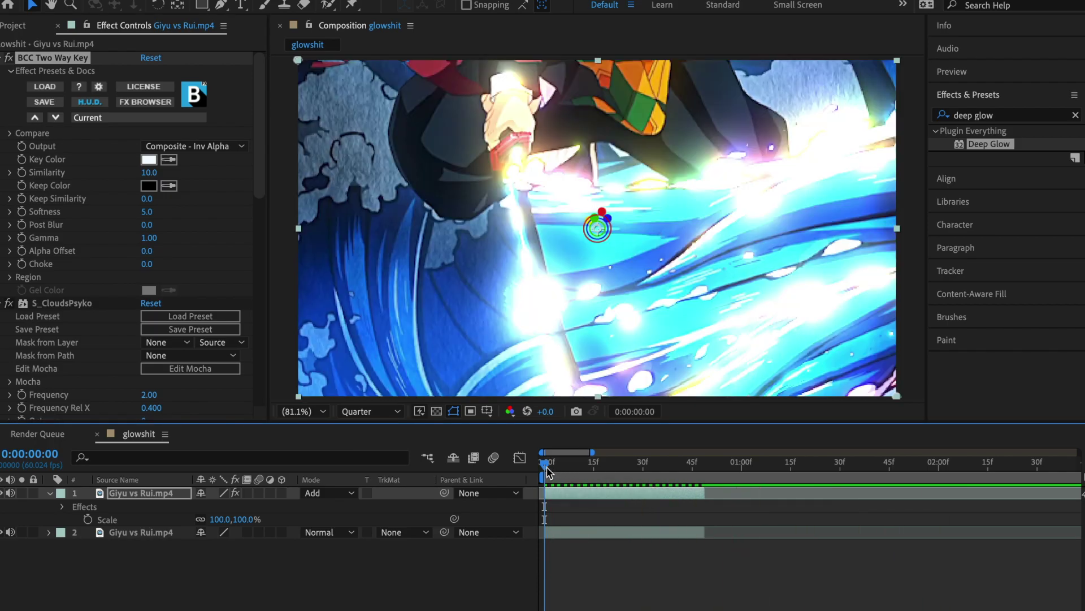
click(594, 469)
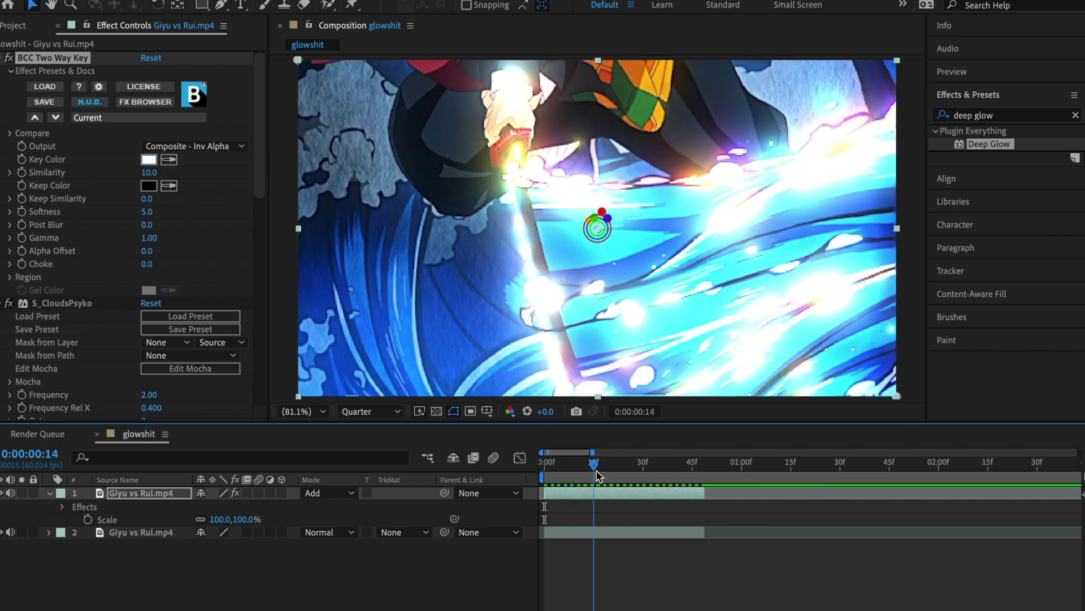
click(321, 493)
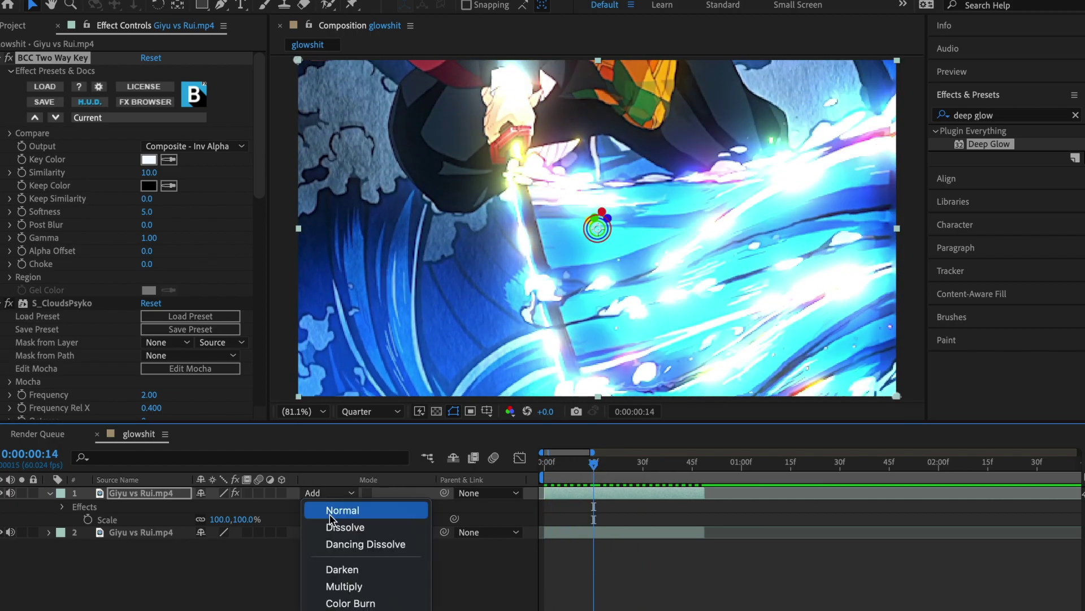
click(330, 513)
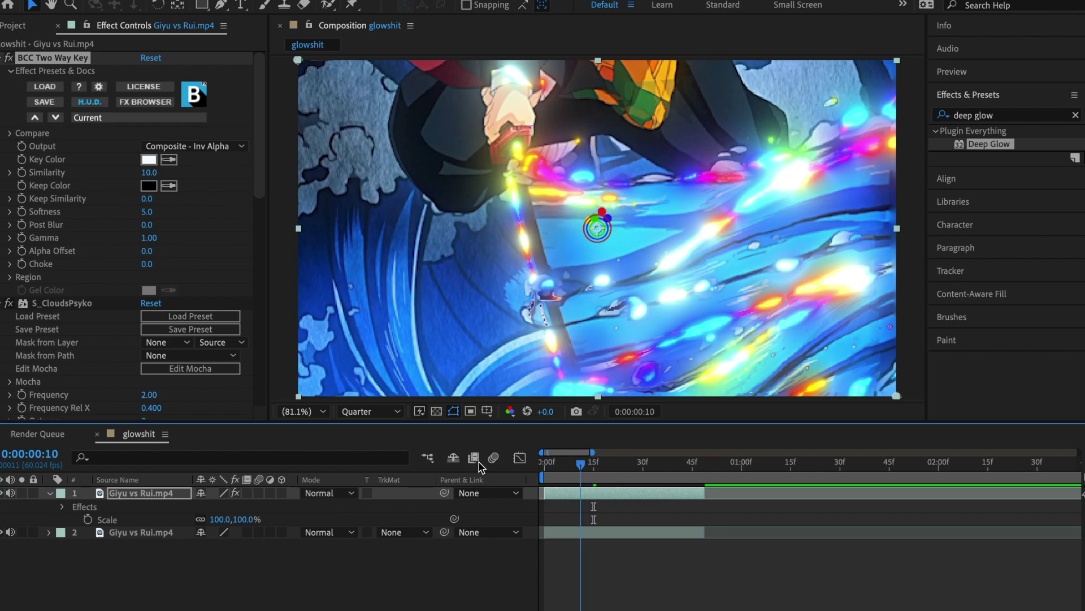
key(space)
key(space)
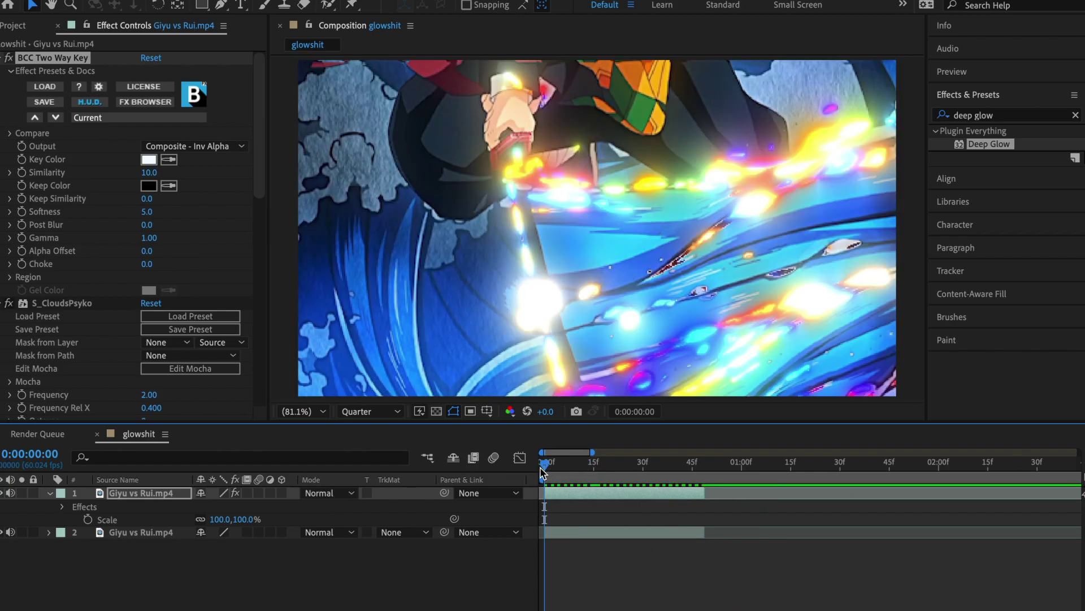
Switch the glow layer to Lighten, preview, save, and collapse its properties.
drag(543, 472, 604, 464)
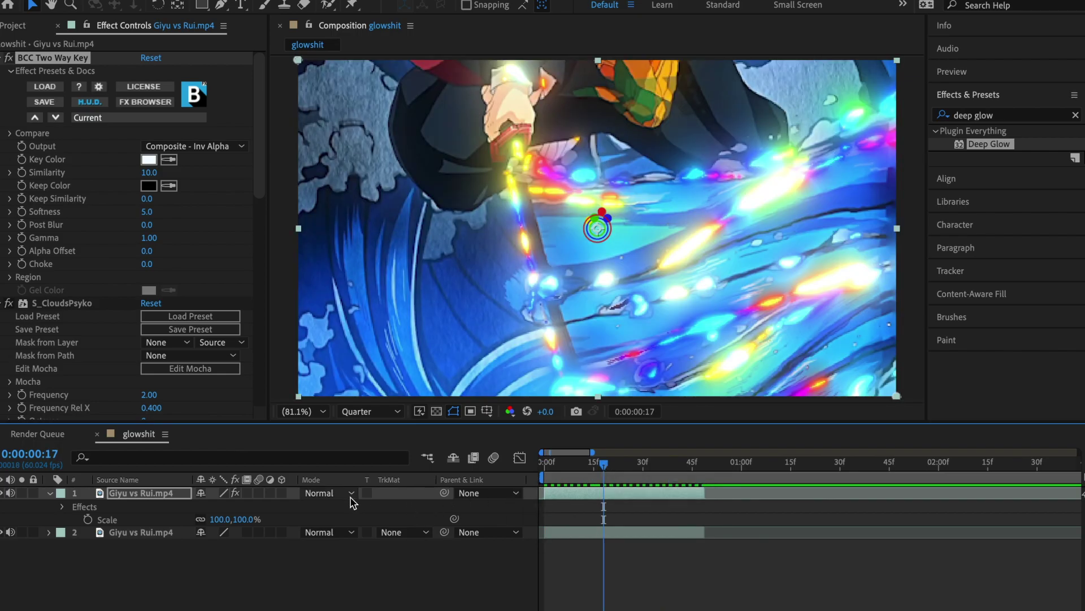
click(350, 496)
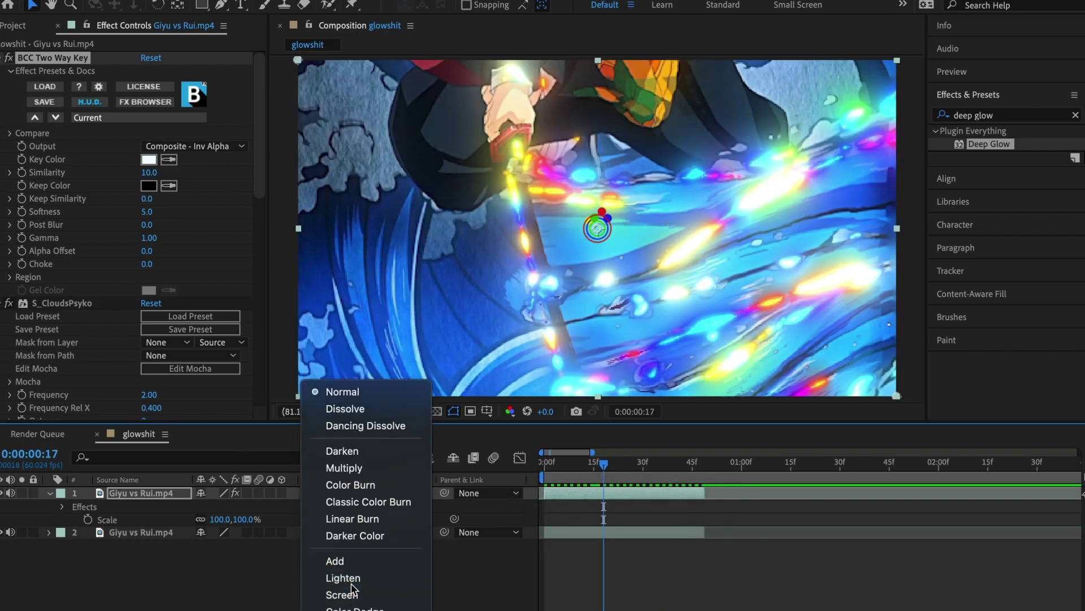
click(351, 579)
key(space)
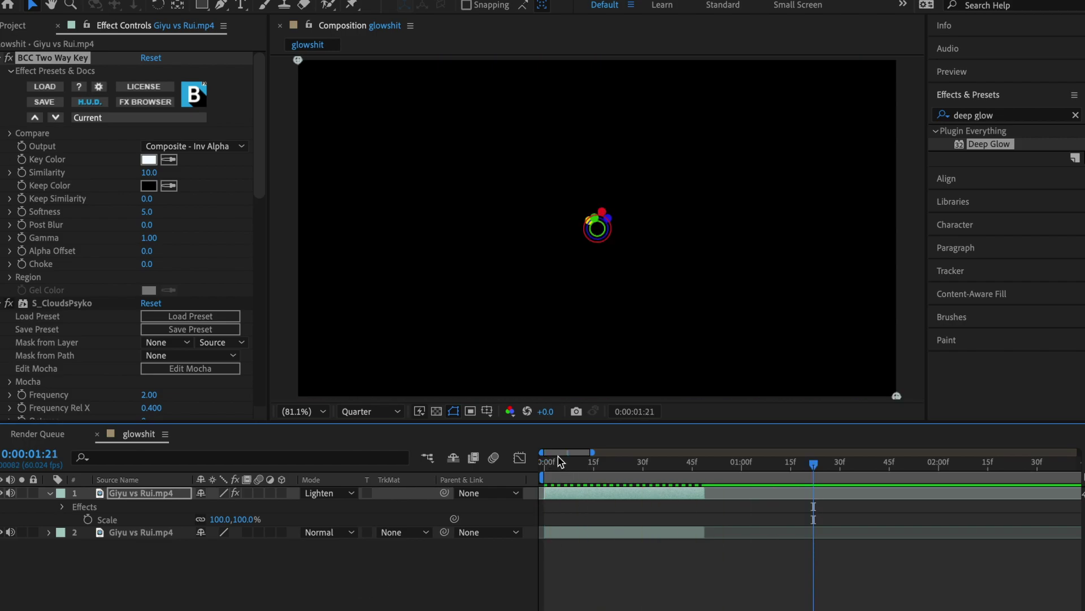
key(space)
key(ctrl+s)
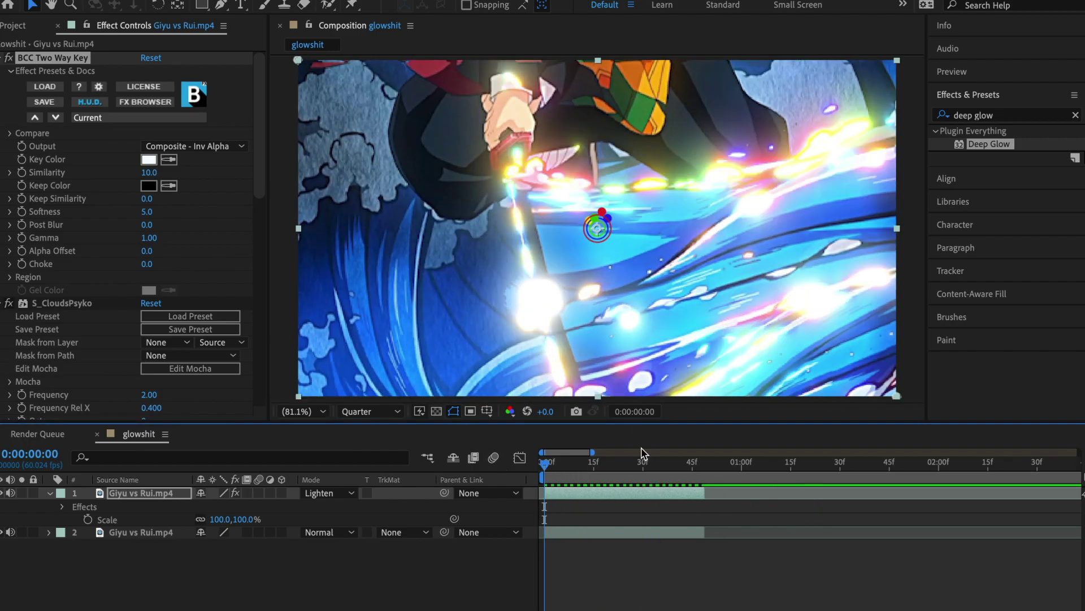
key(u)
click(631, 555)
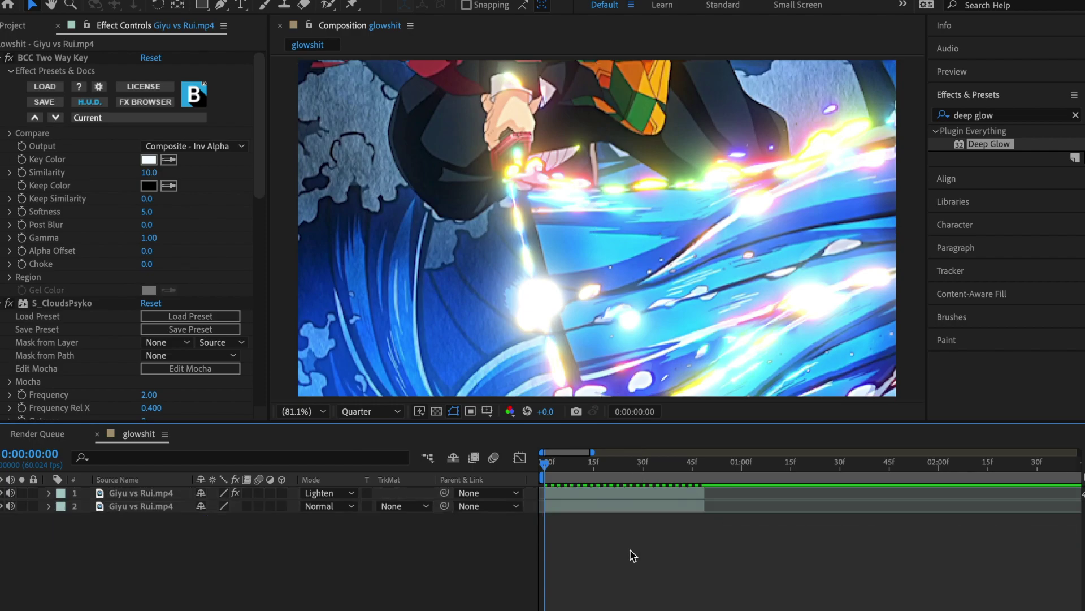